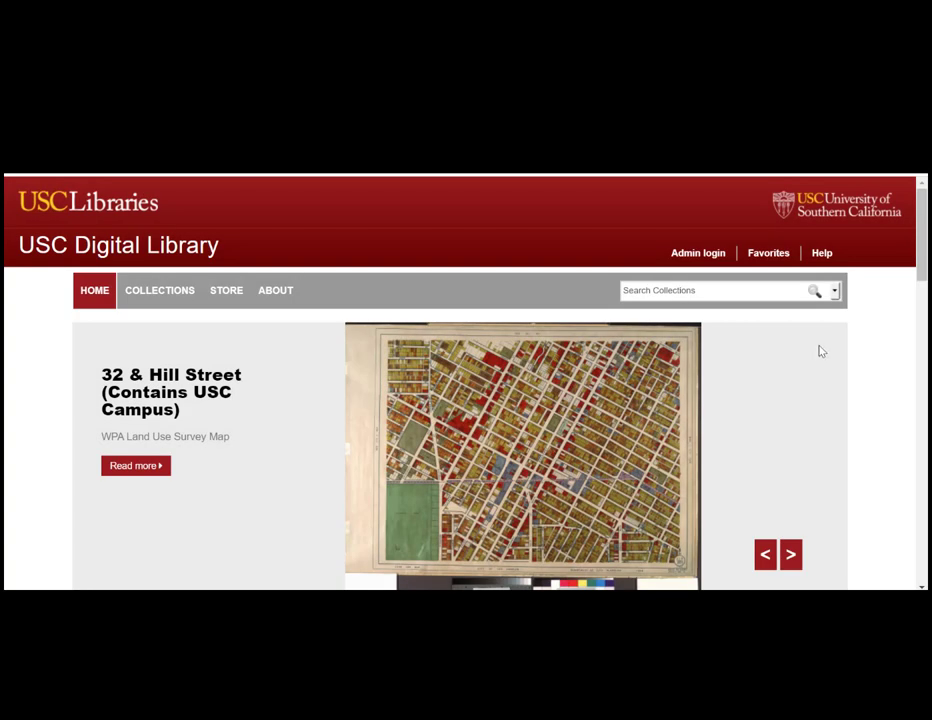
- Open Advanced Search and enter 'Cocker Spaniels' and 'Photographs' in two search rows
click(835, 291)
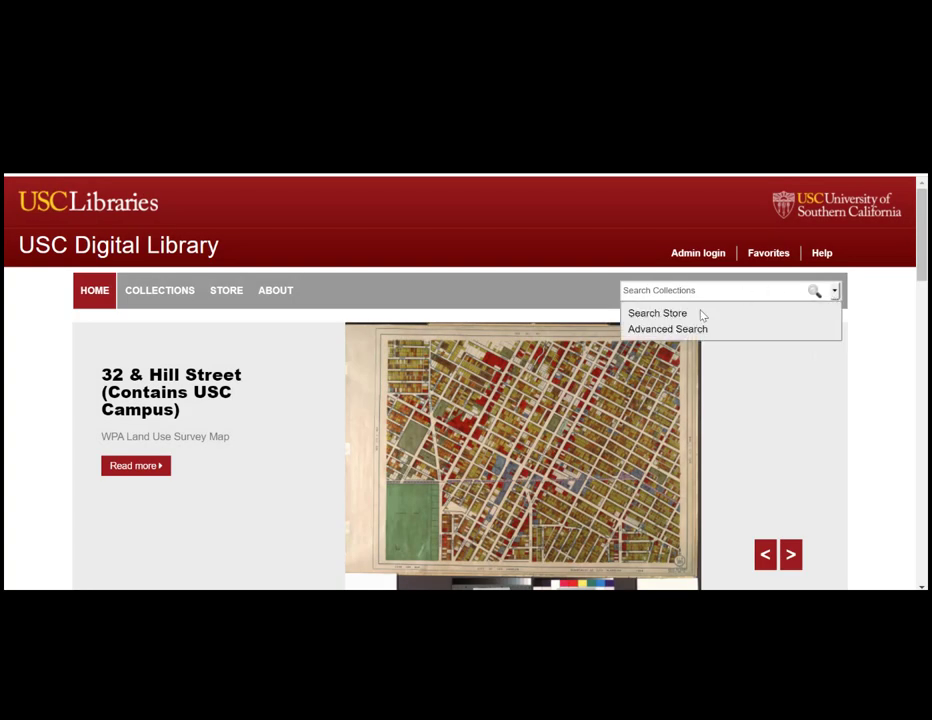
click(688, 331)
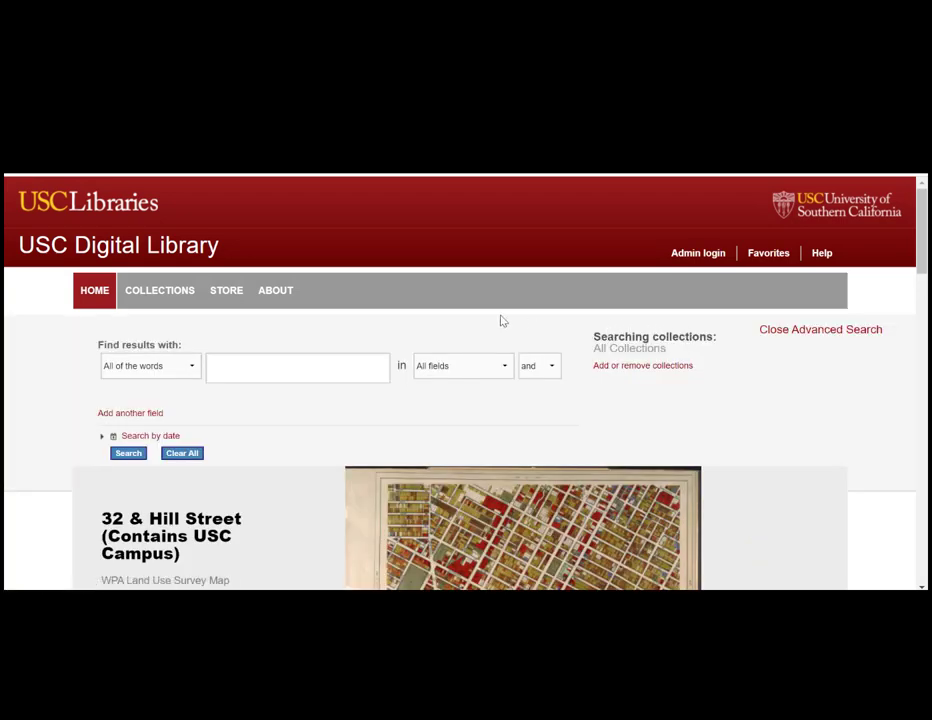
click(296, 361)
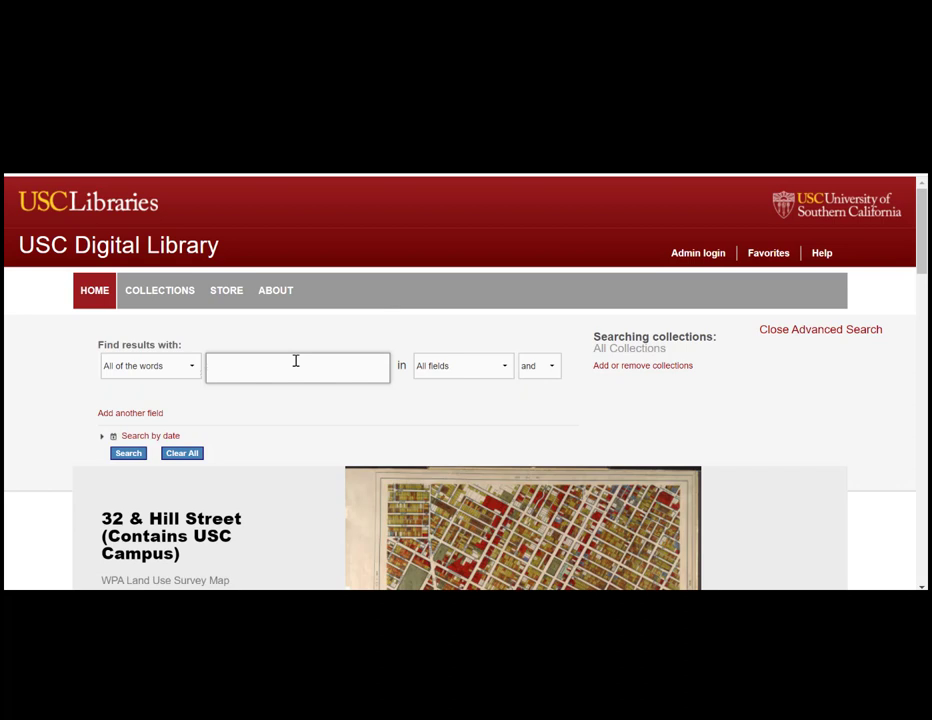
text(Cocker Spaniels)
click(135, 413)
click(232, 414)
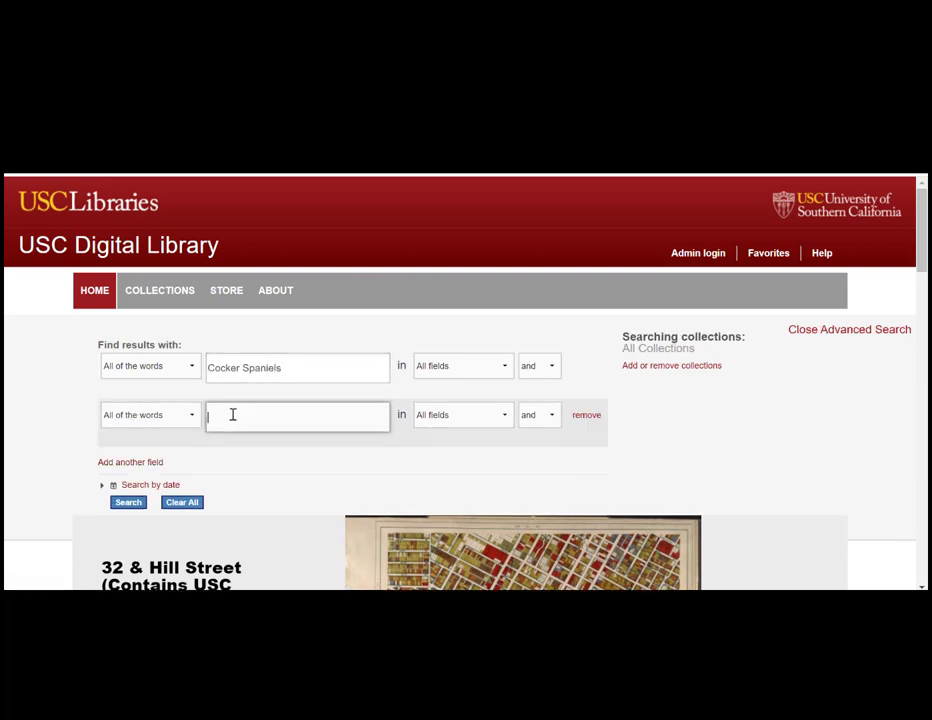
text(Photographs)
- Match 'Cocker Spaniels' as the exact phrase, limit 'Photographs' to Format, and search
click(190, 375)
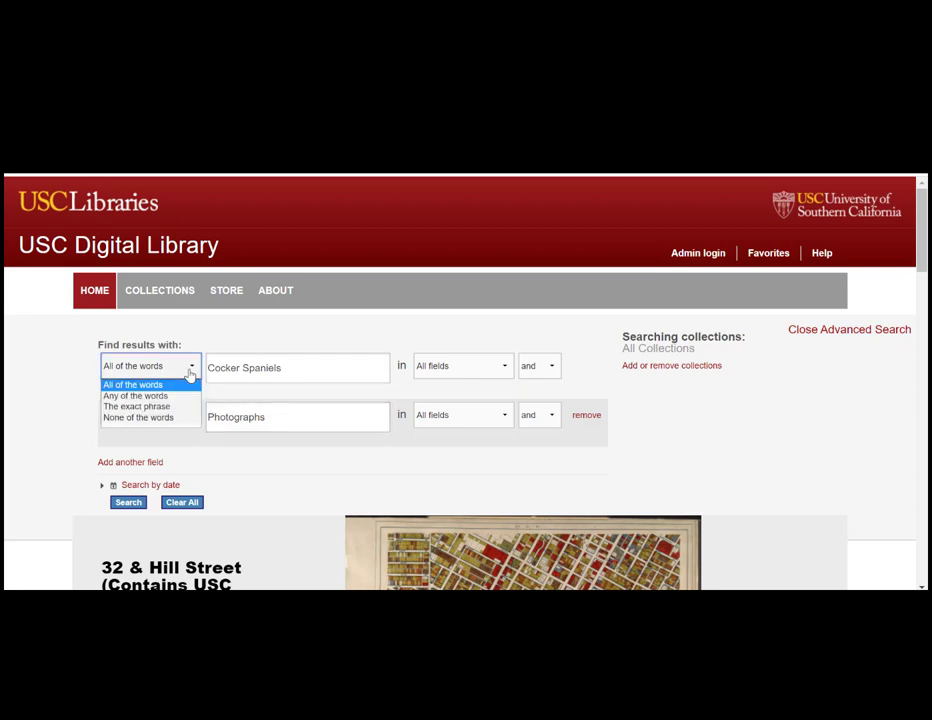
click(160, 406)
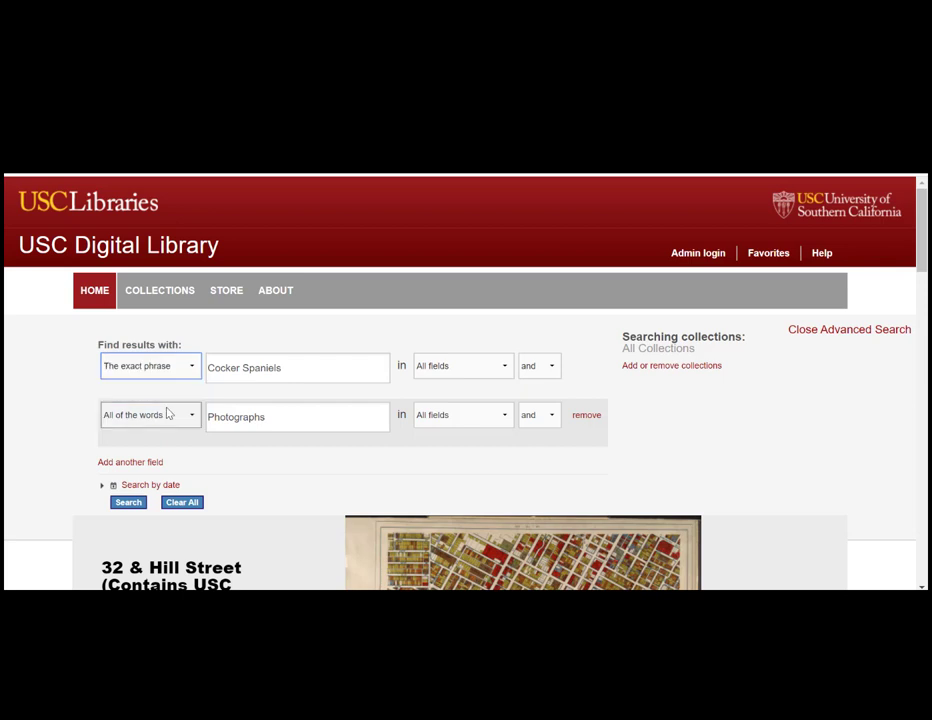
click(490, 415)
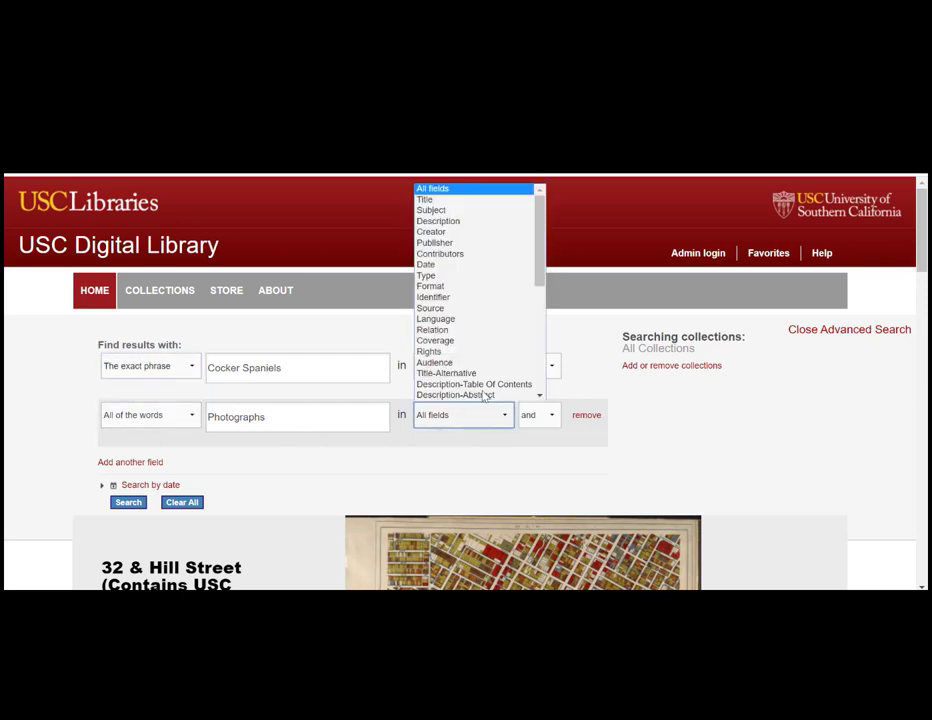
click(446, 287)
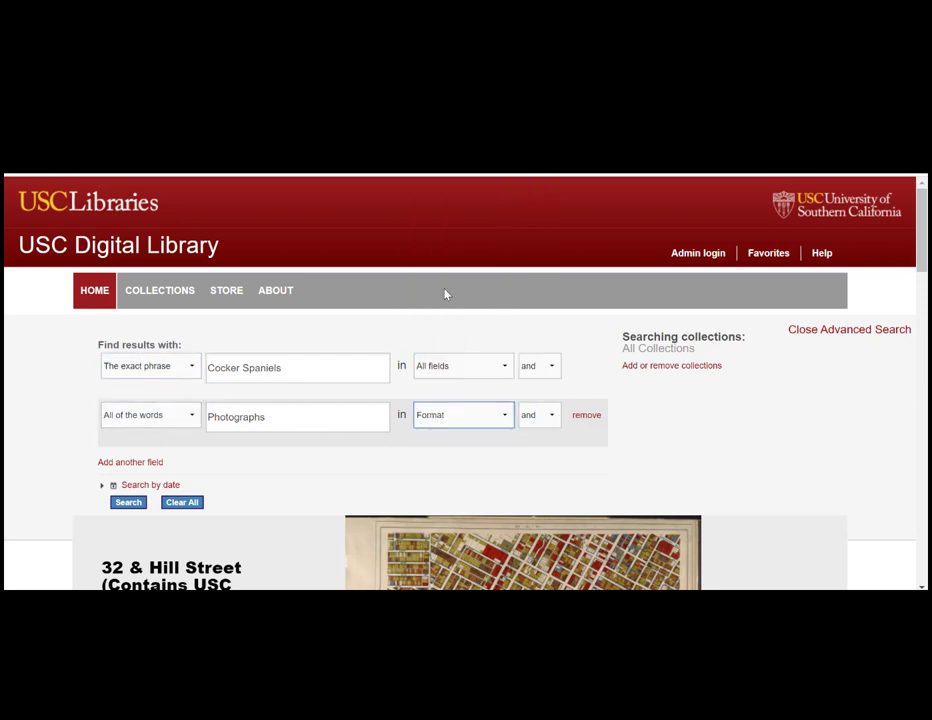
click(127, 503)
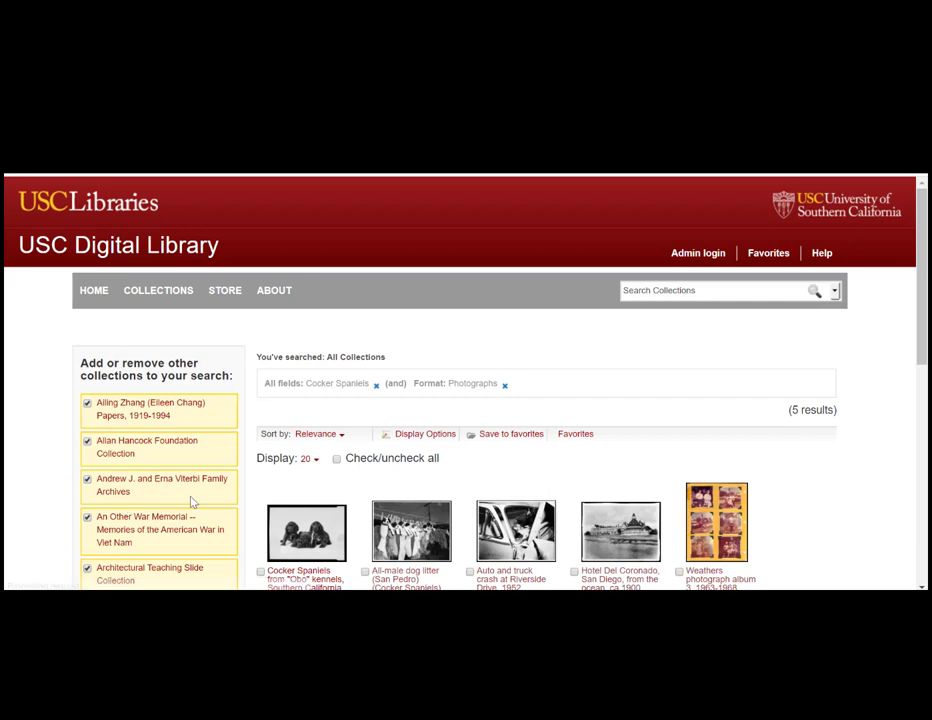
- Open the 'All-male dog litter (San Pedro) (Cocker Spaniels), 1952' photograph from the results
scroll(786, 355, down, 1)
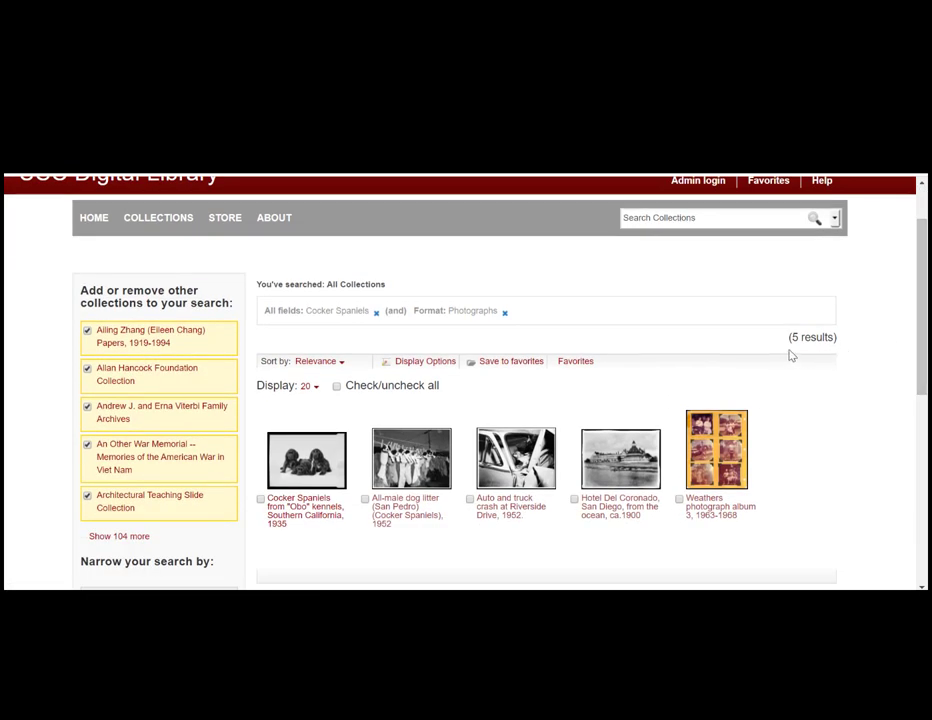
mouse_move(438, 486)
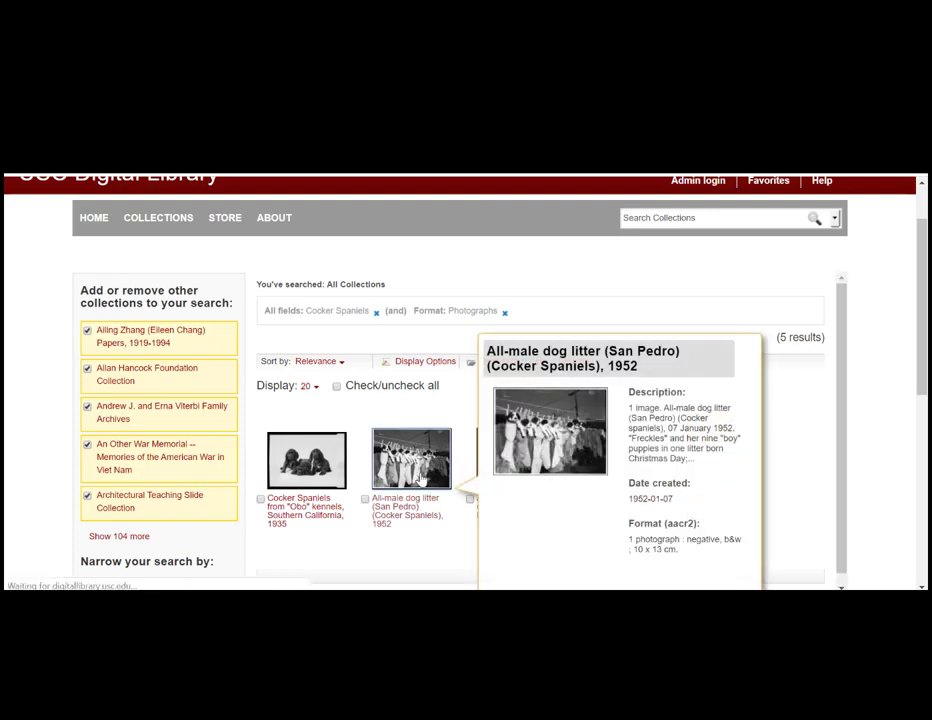
click(420, 481)
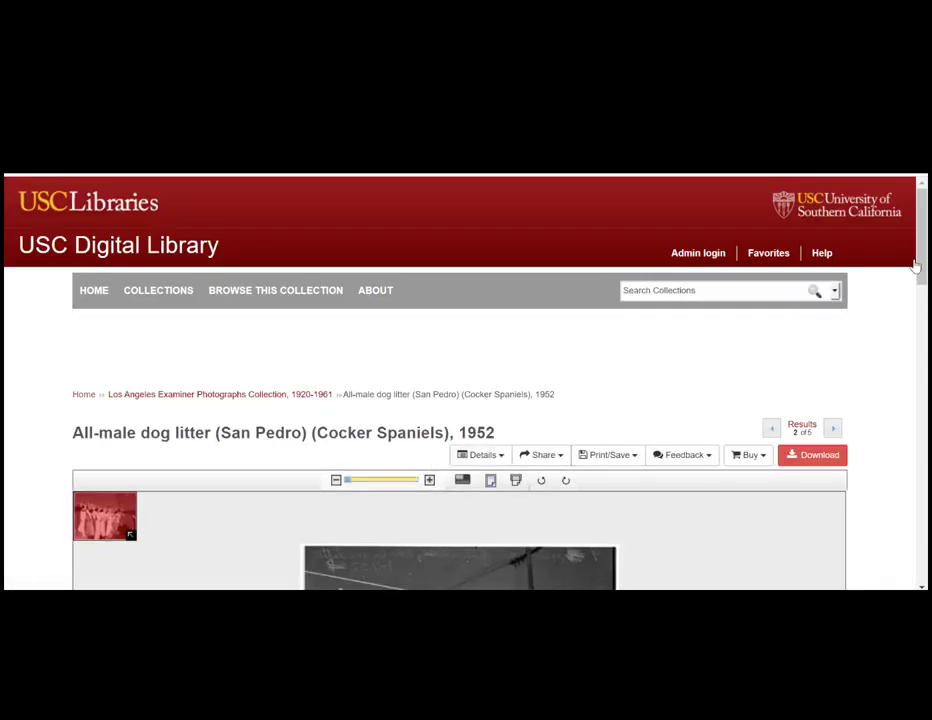
drag(922, 260, 922, 333)
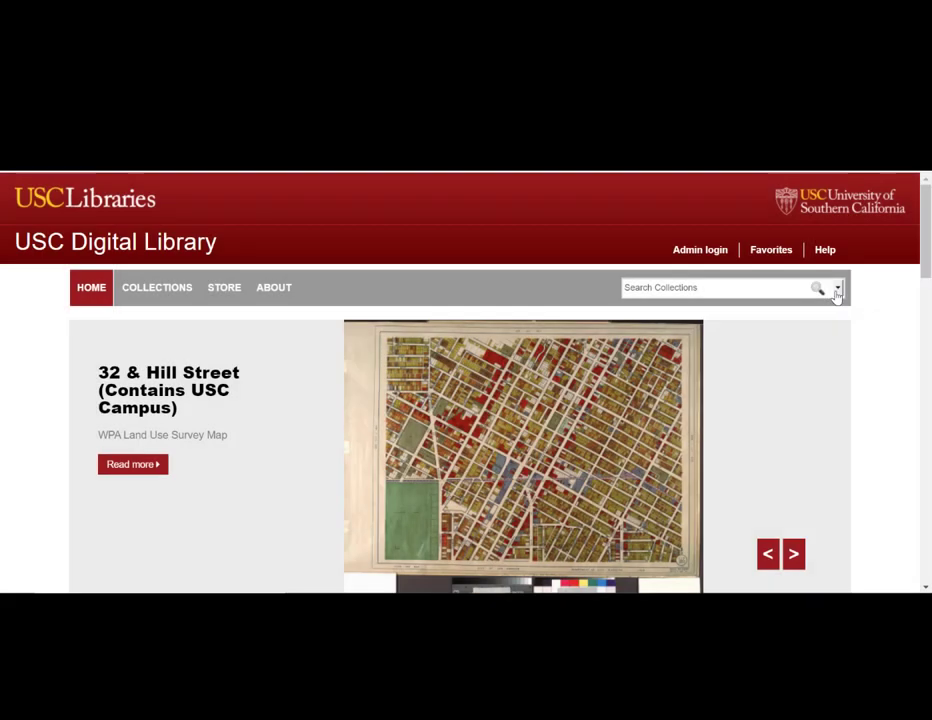
- Start a new advanced search with 'Photograph' restricted to the Format field
click(837, 288)
click(706, 325)
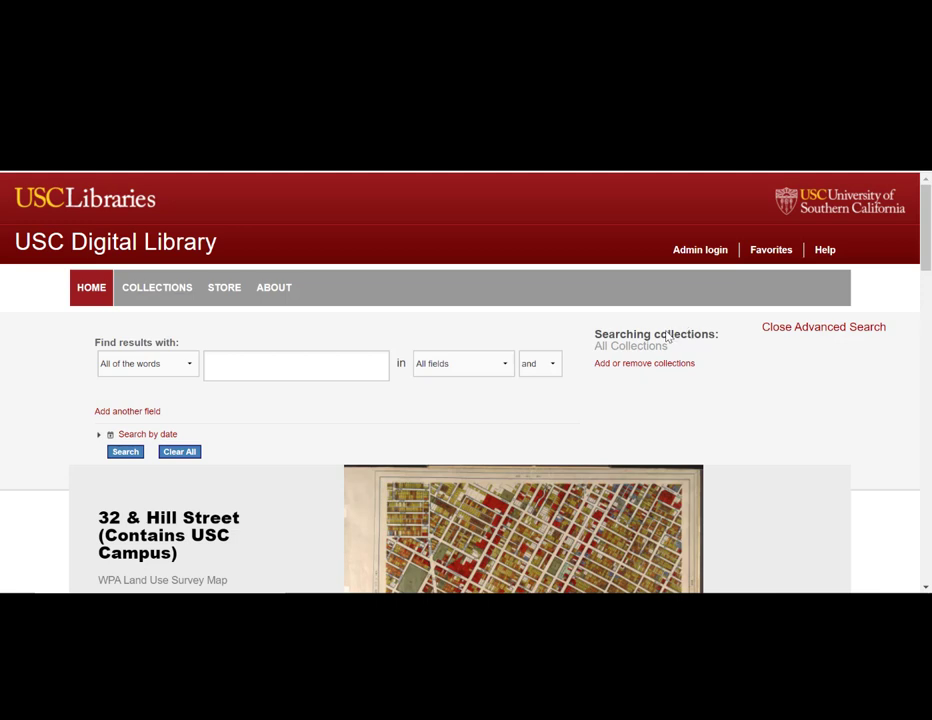
click(502, 364)
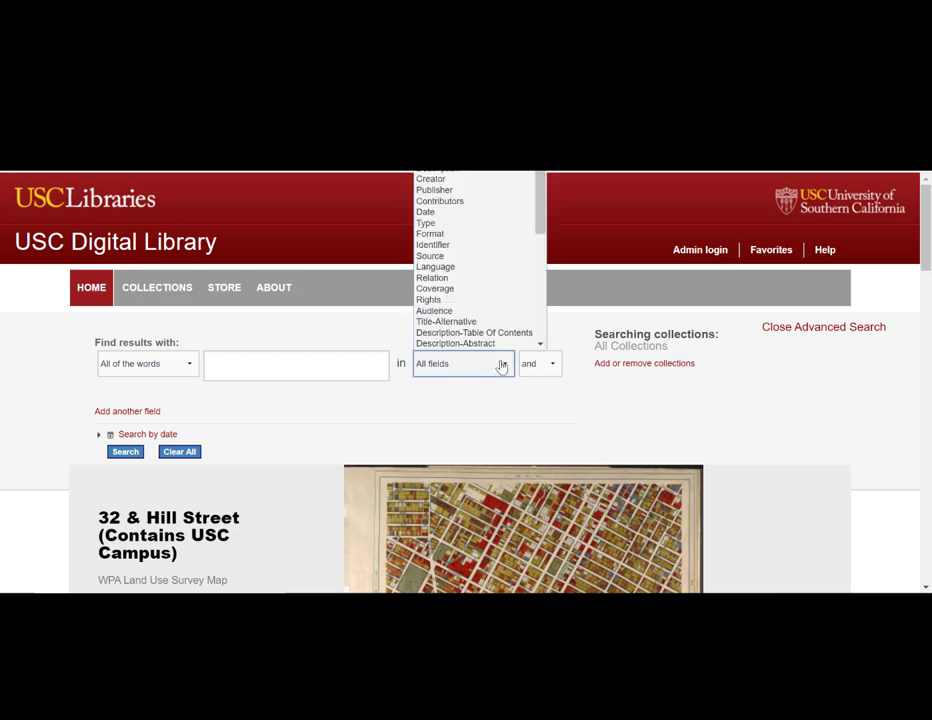
click(443, 234)
click(356, 362)
text(Photograph)
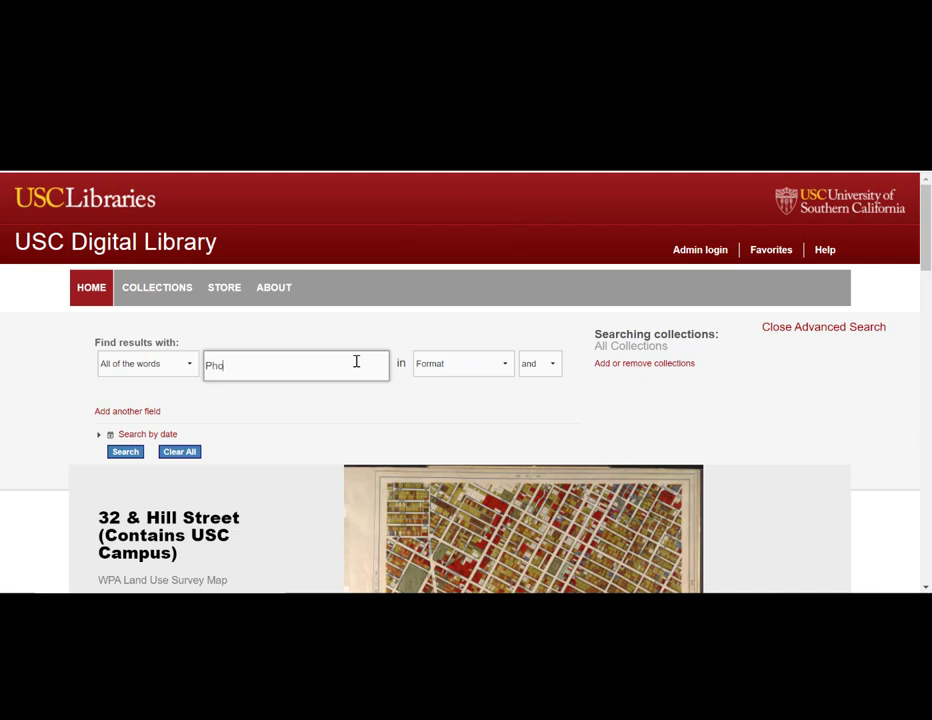
- Add 'Shrine Auditorium' as a second all-fields term and run the search
click(150, 411)
click(244, 414)
text(Shrine Auditor)
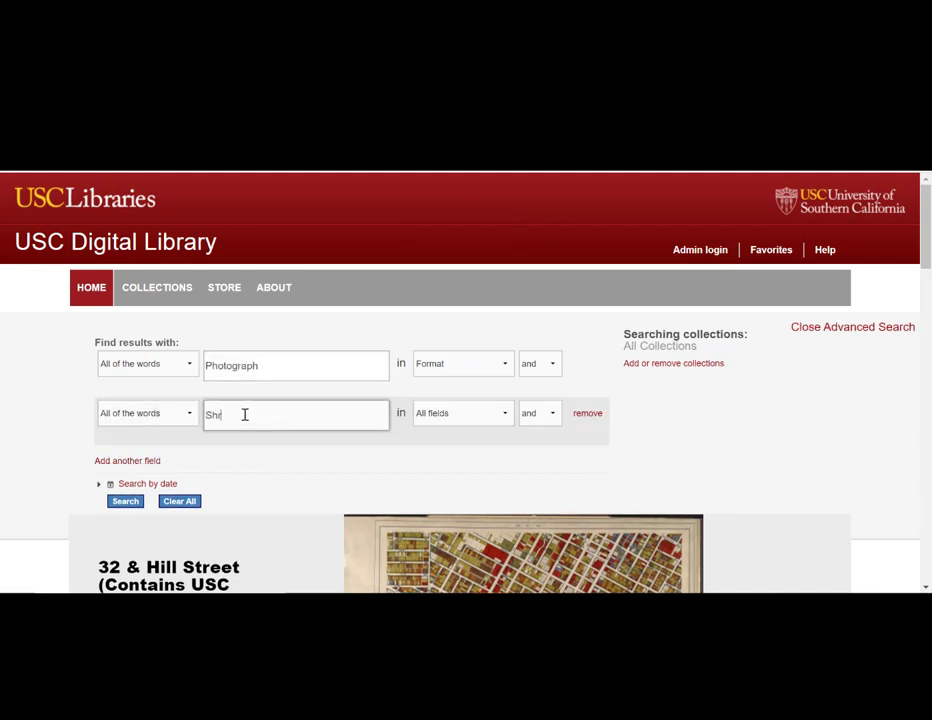
text(ium)
click(126, 502)
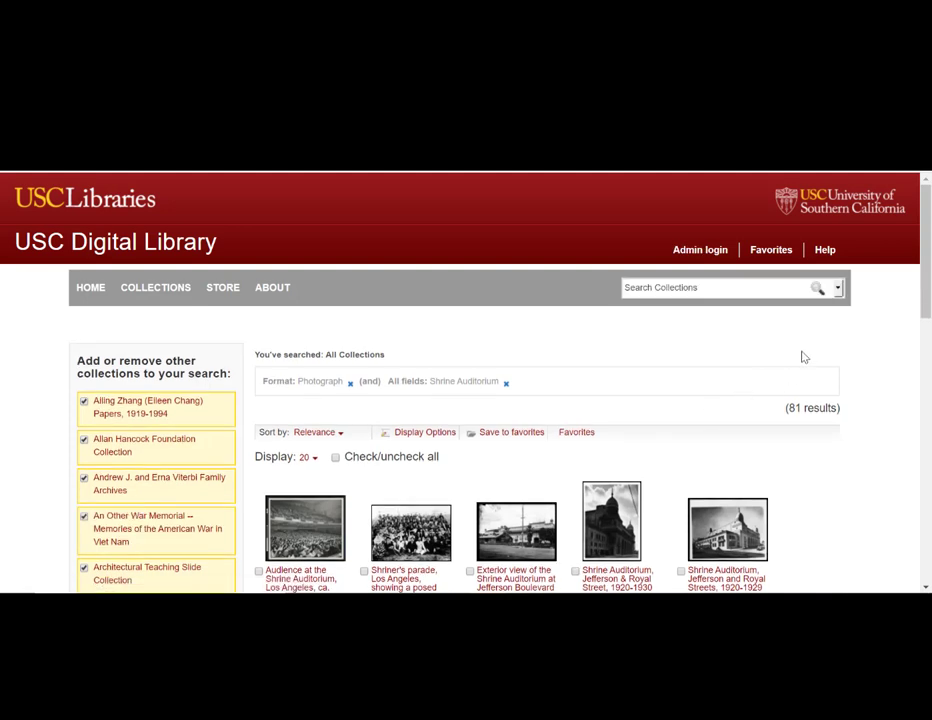
- Add 'Al Malaikah Temple' as a third row joined with 'or' and rerun the search
click(838, 290)
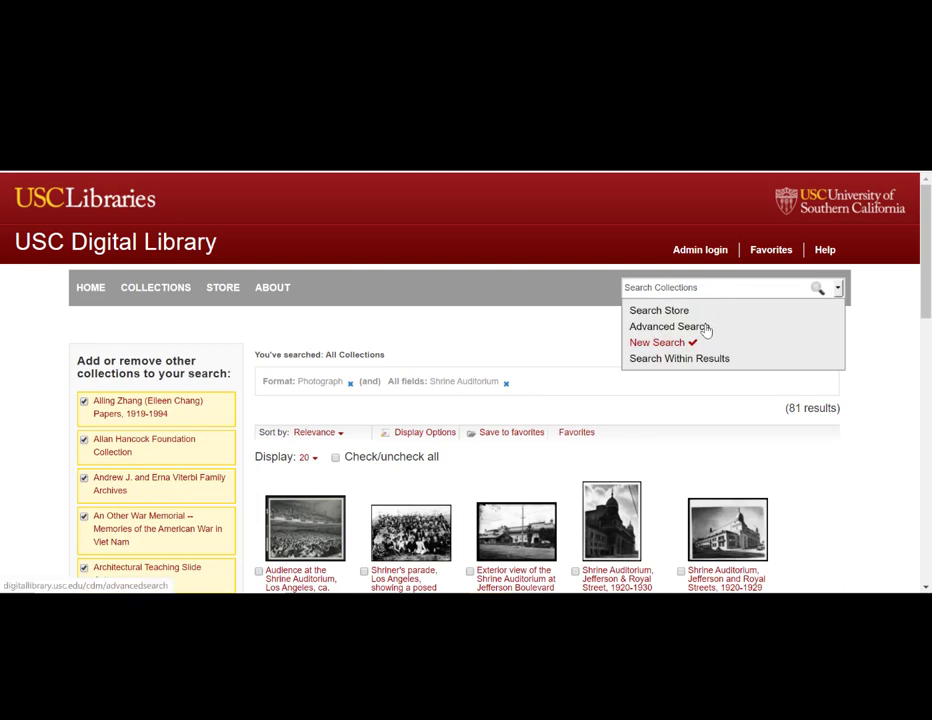
click(670, 326)
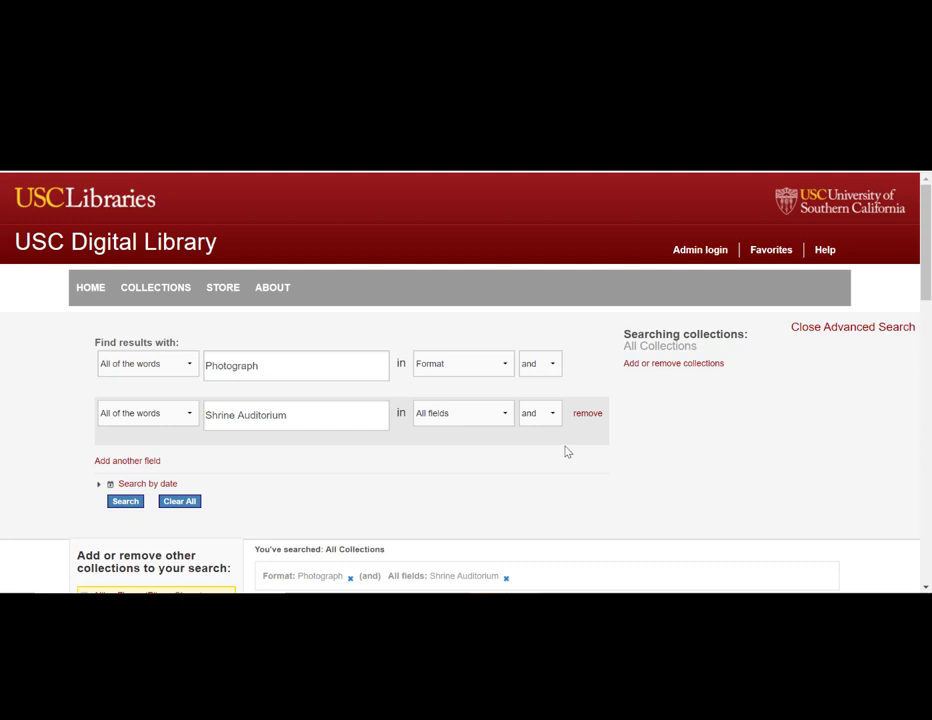
click(540, 418)
click(531, 444)
click(127, 460)
click(244, 461)
text(Al Malaika)
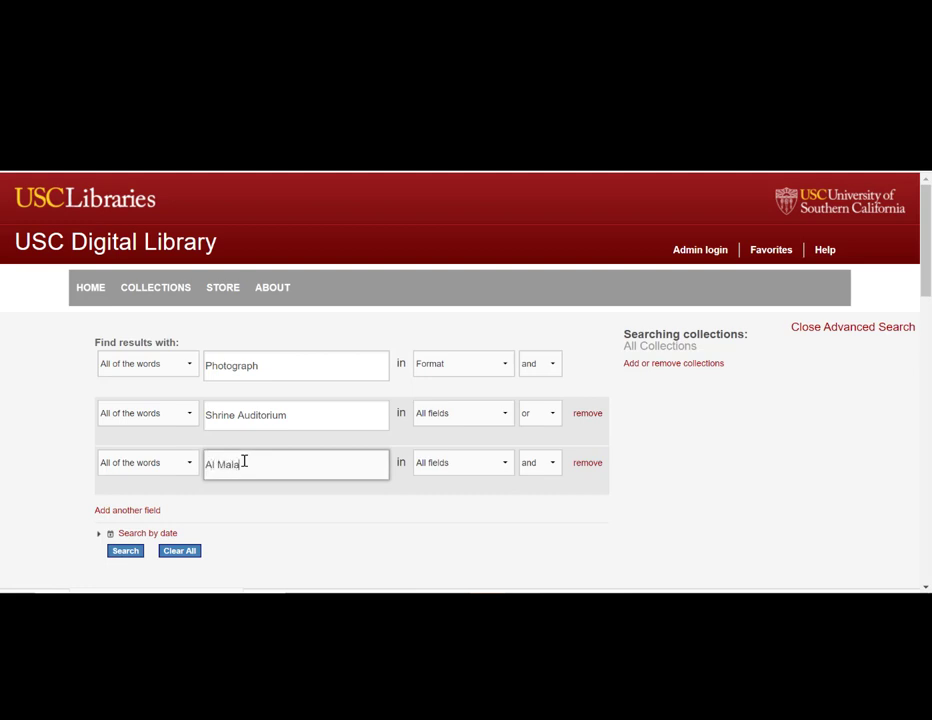
text(h Temple)
click(116, 553)
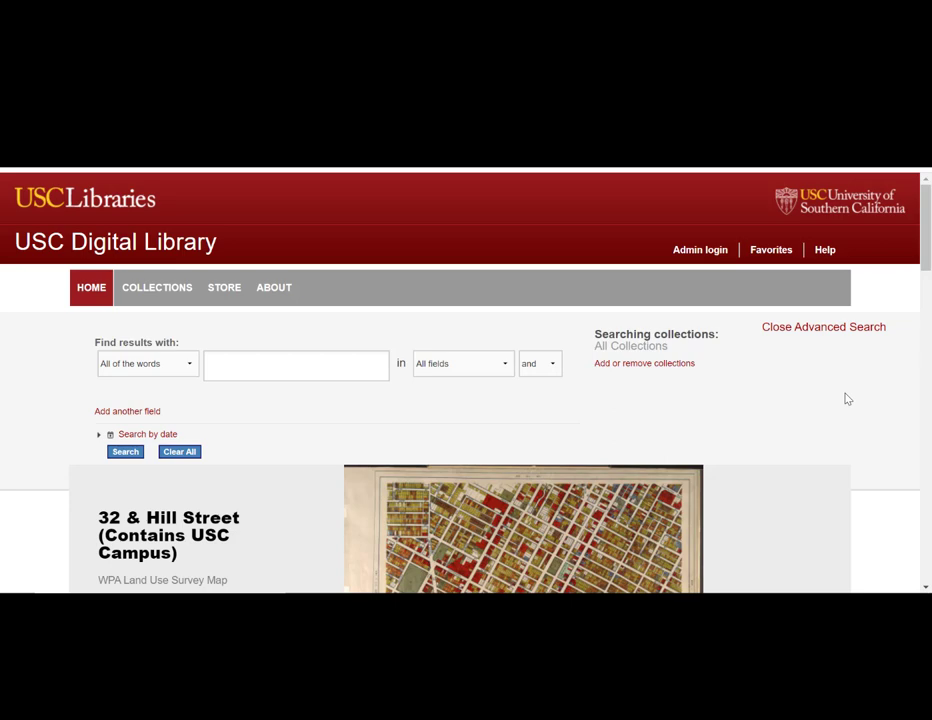
- Look at the collection chooser and date range filters, leaving both unchanged
click(642, 366)
click(899, 272)
click(166, 436)
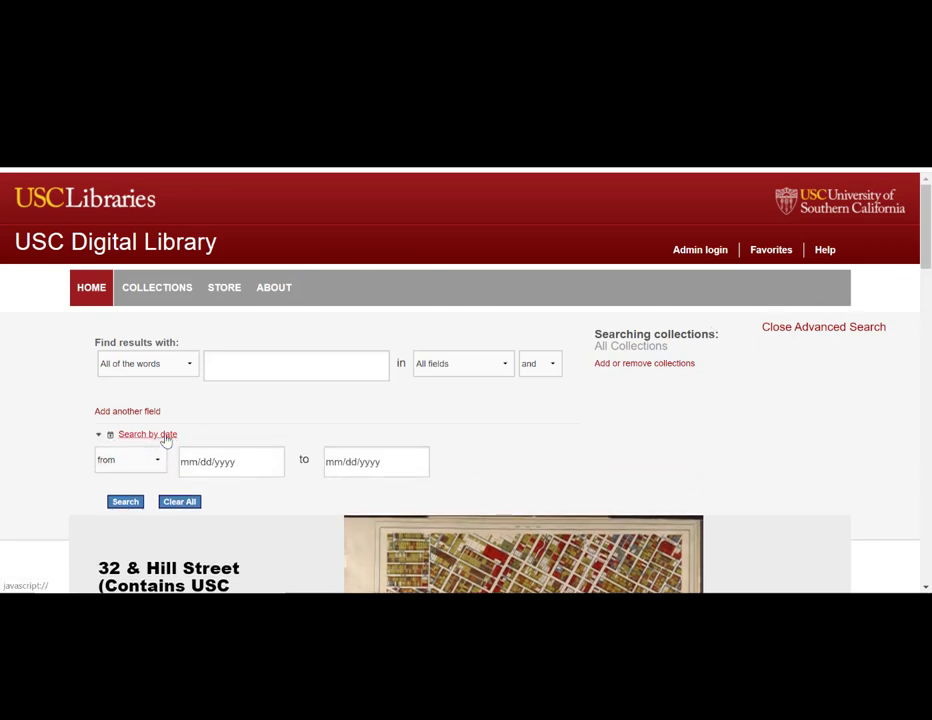
click(166, 436)
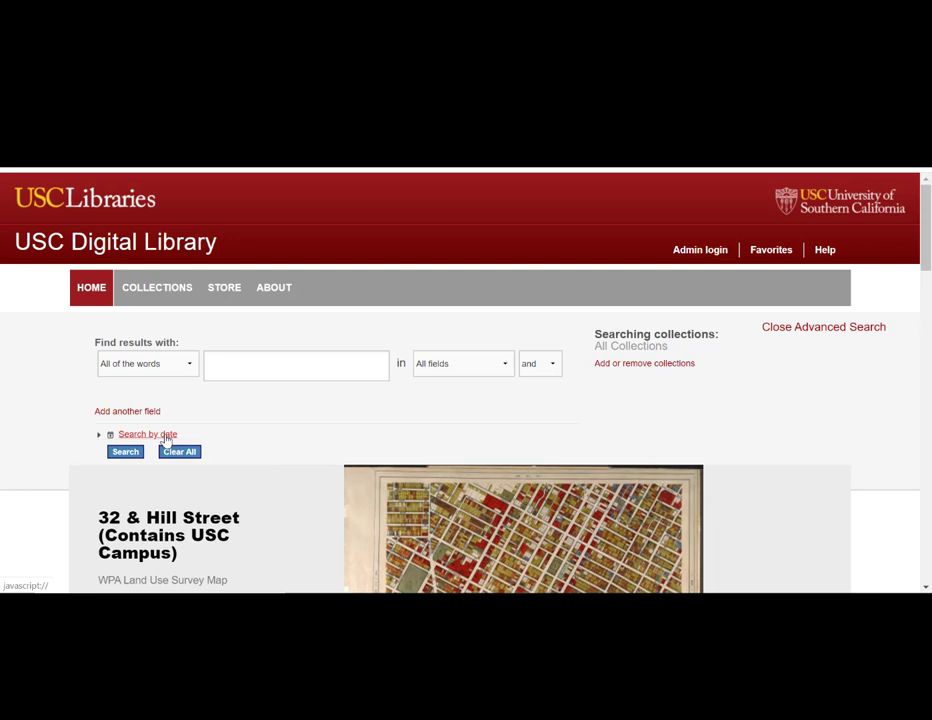
- Enter 'Photograph' in the first row, restricted to the Format field
click(241, 364)
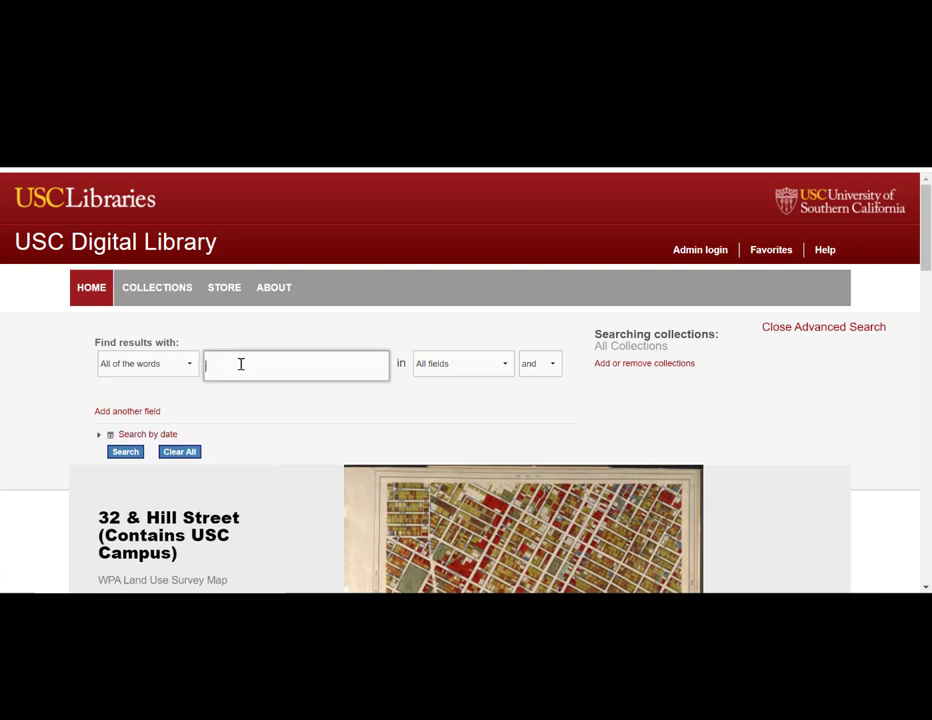
text(Photograph)
click(465, 372)
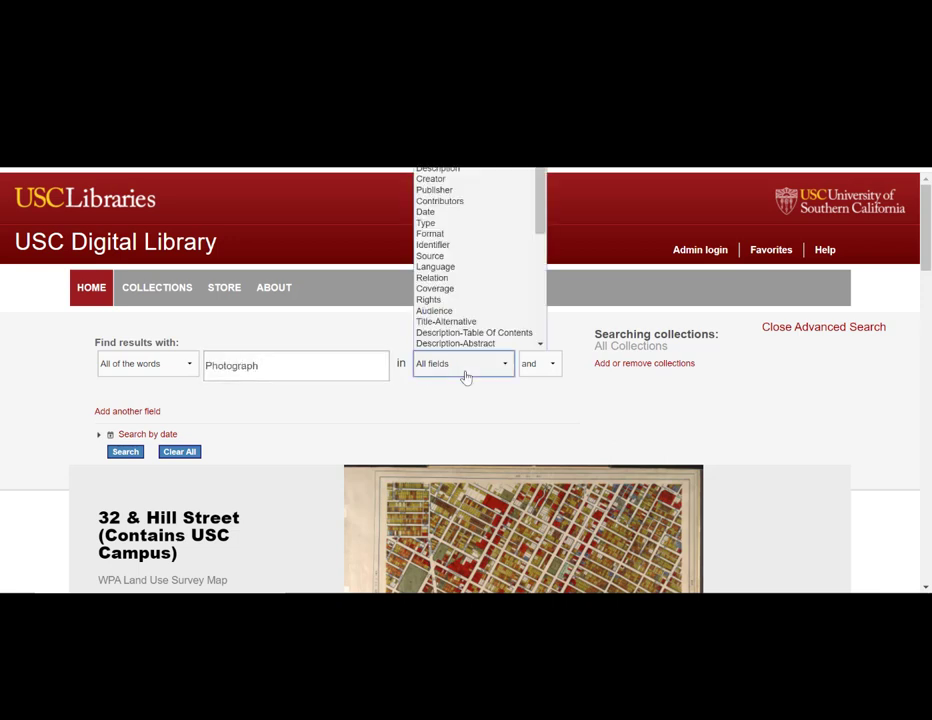
click(439, 240)
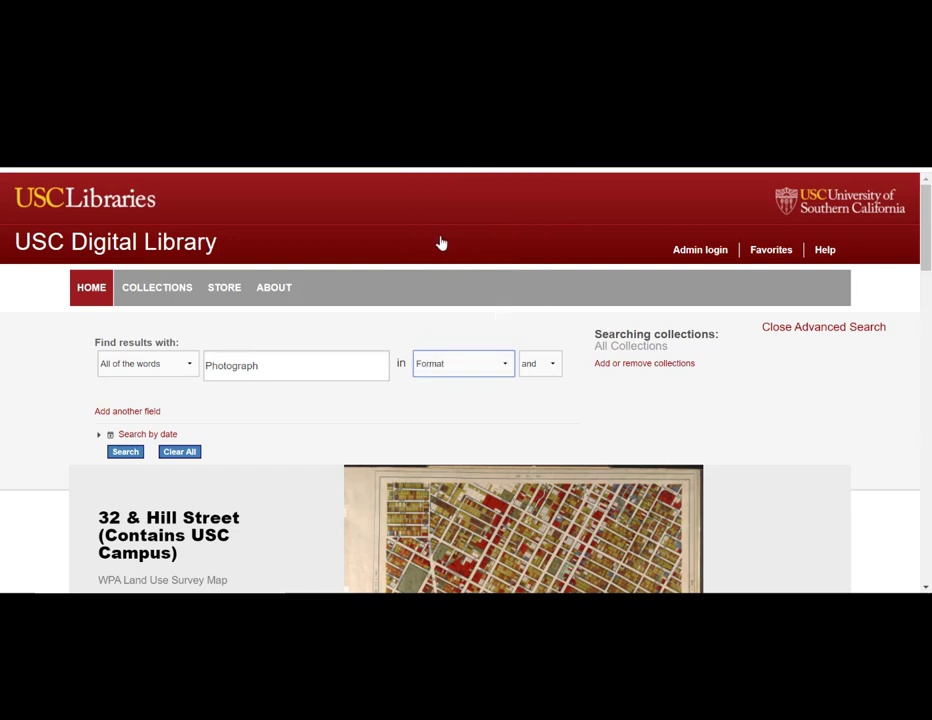
- Limit the search to only the Ailing Zhang (Eileen Chang) Papers collection and run it
click(646, 367)
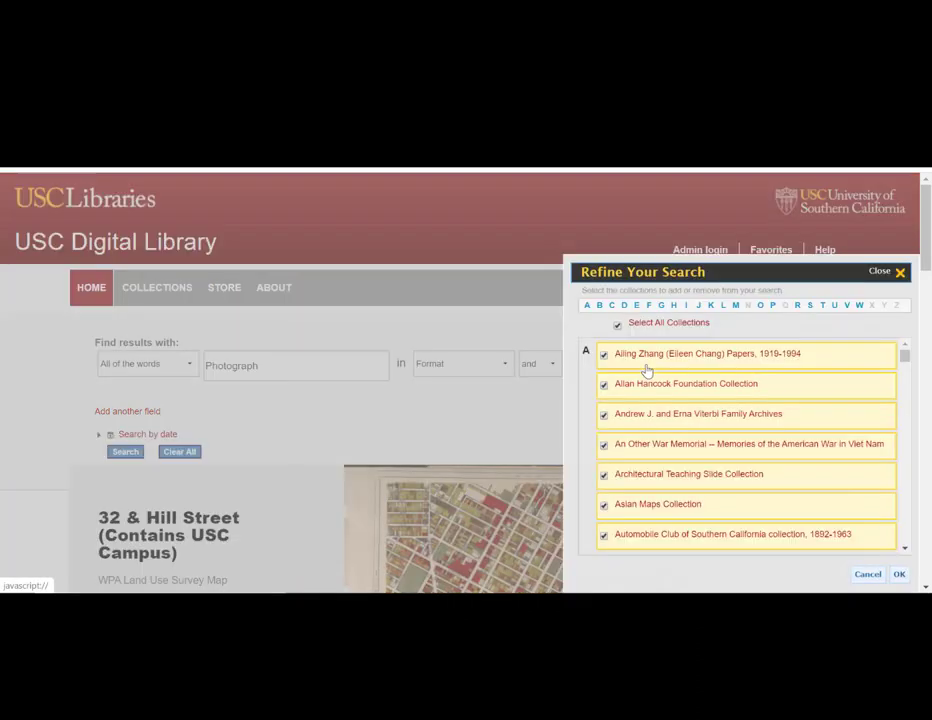
click(618, 326)
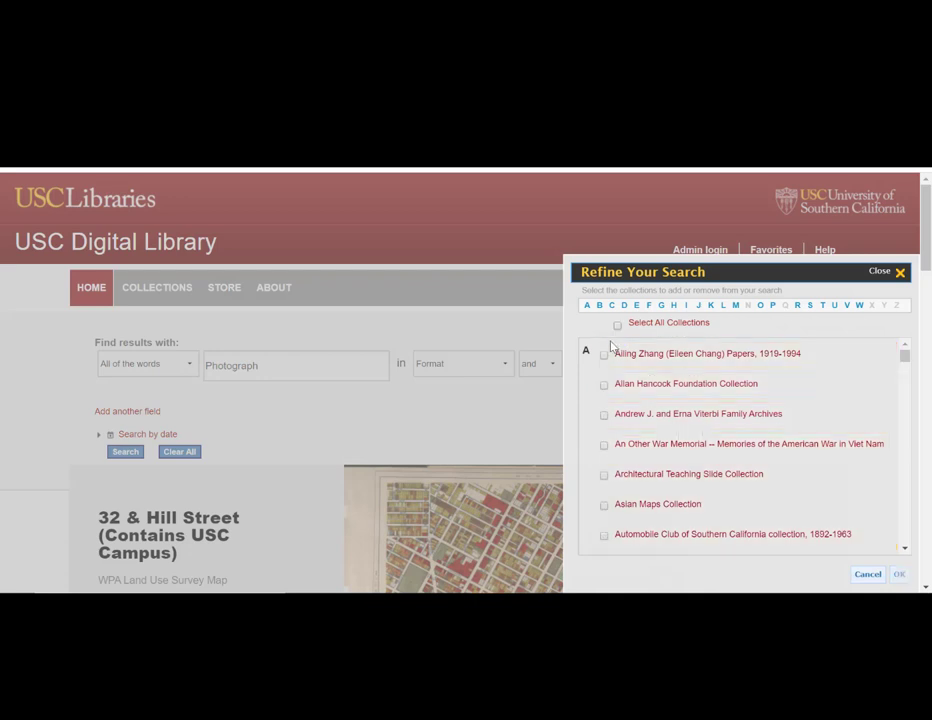
click(605, 355)
click(899, 575)
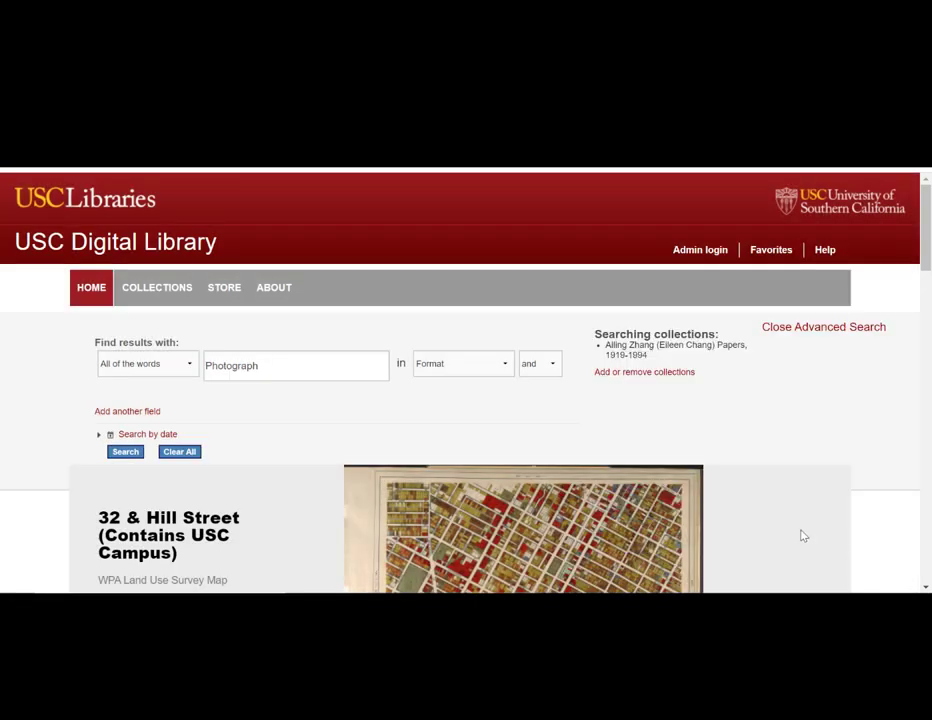
click(124, 453)
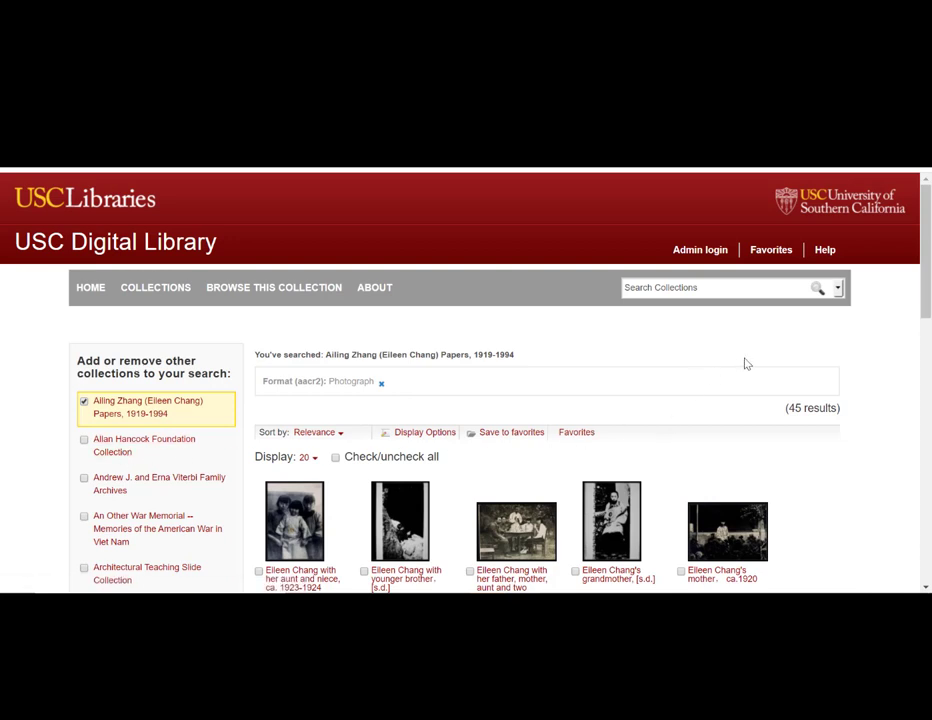
- Reopen Advanced Search, clear all terms, and open the collection chooser
click(838, 288)
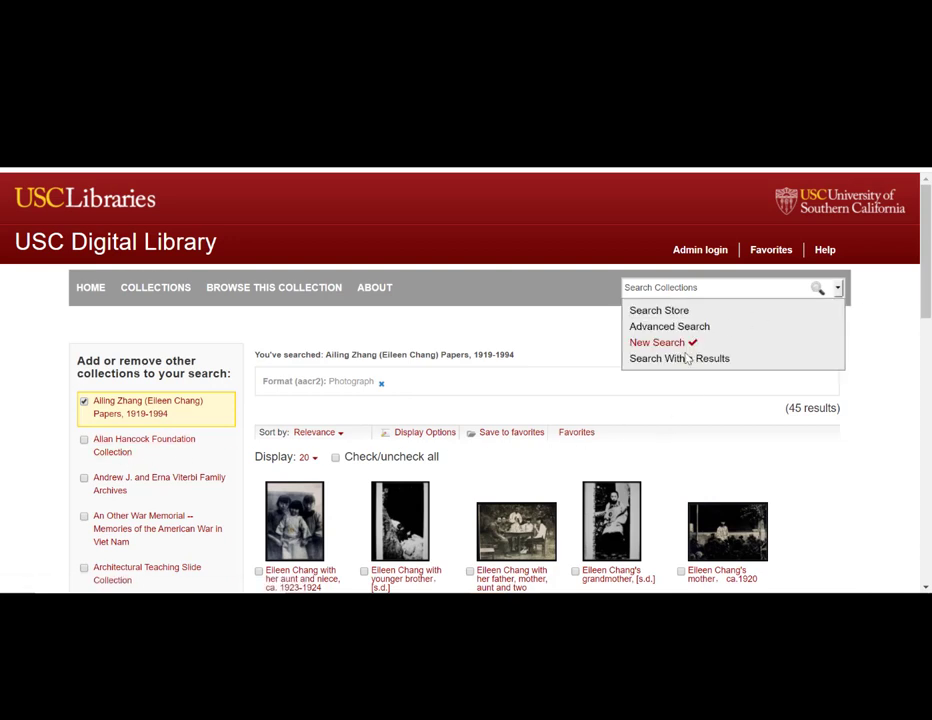
click(690, 327)
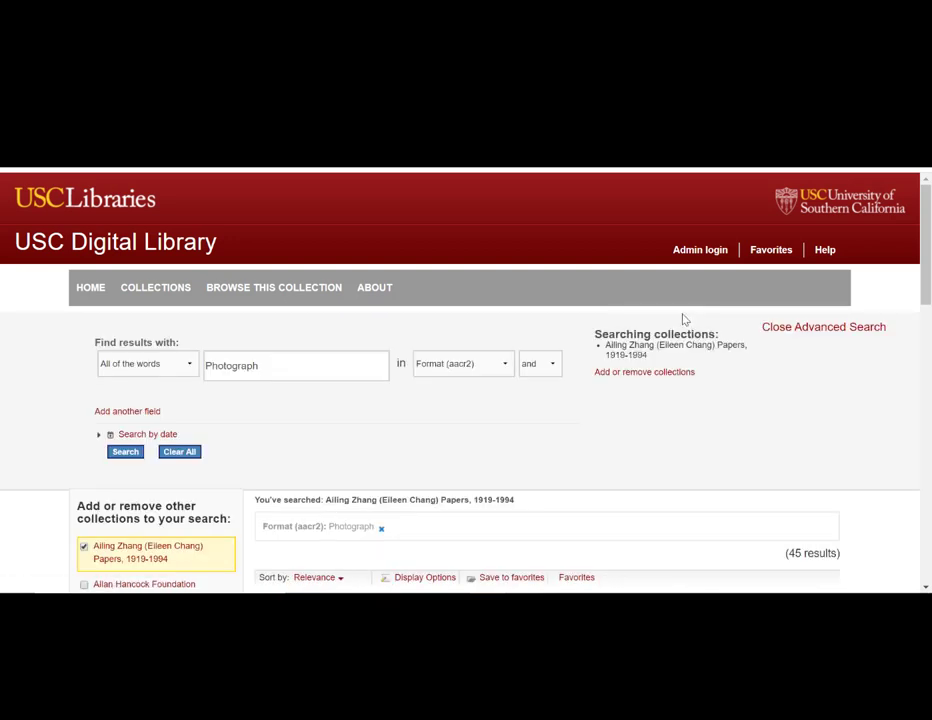
click(181, 453)
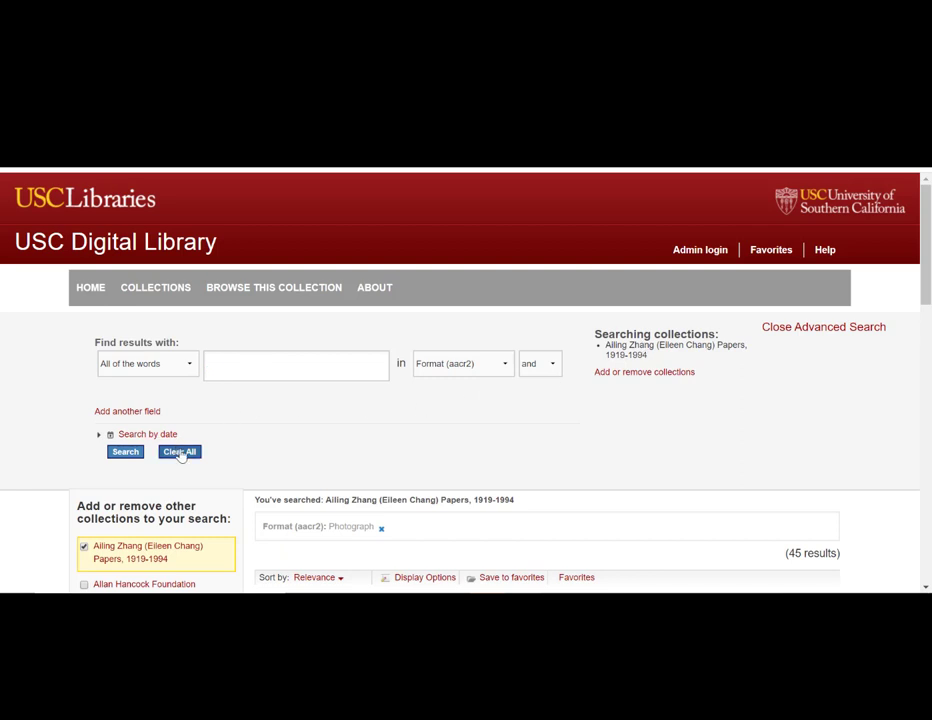
click(645, 373)
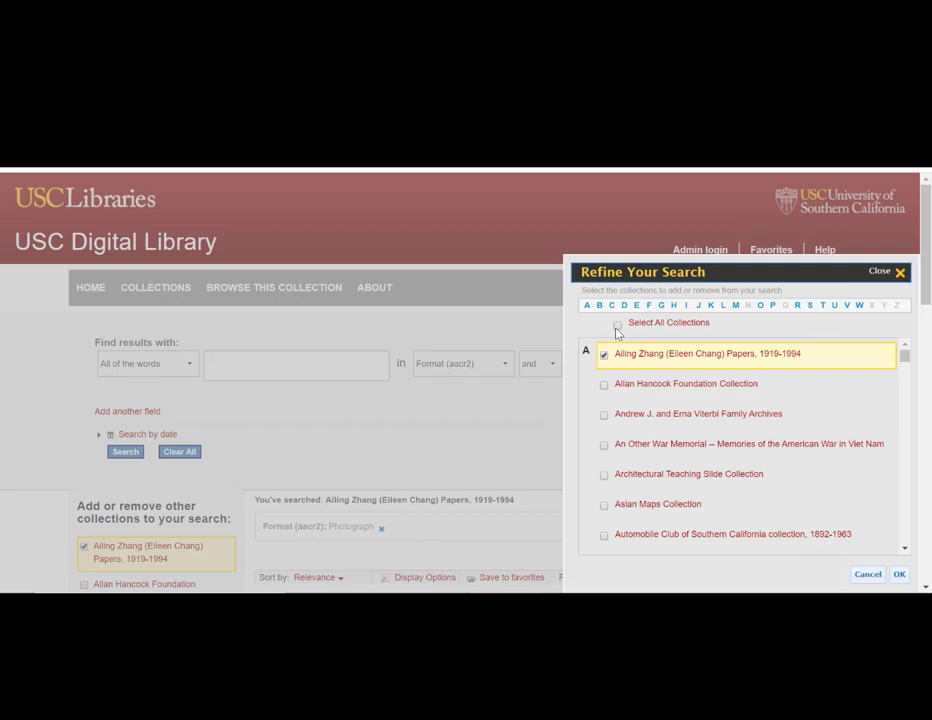